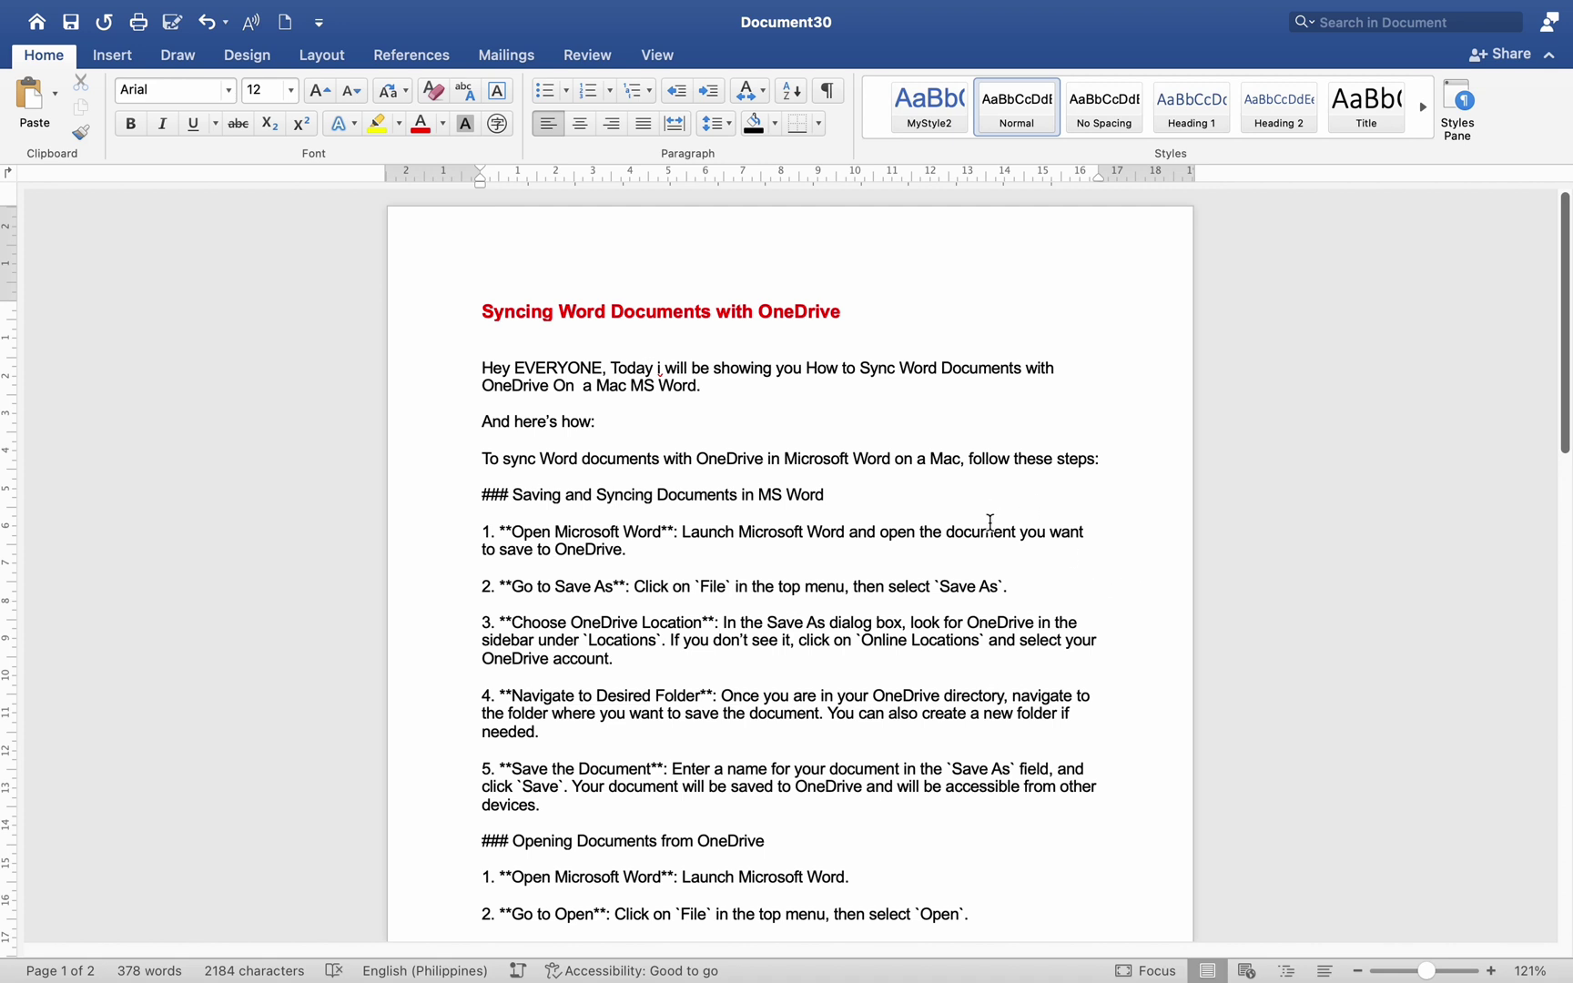
pyautogui.scroll(-1, 934, 534)
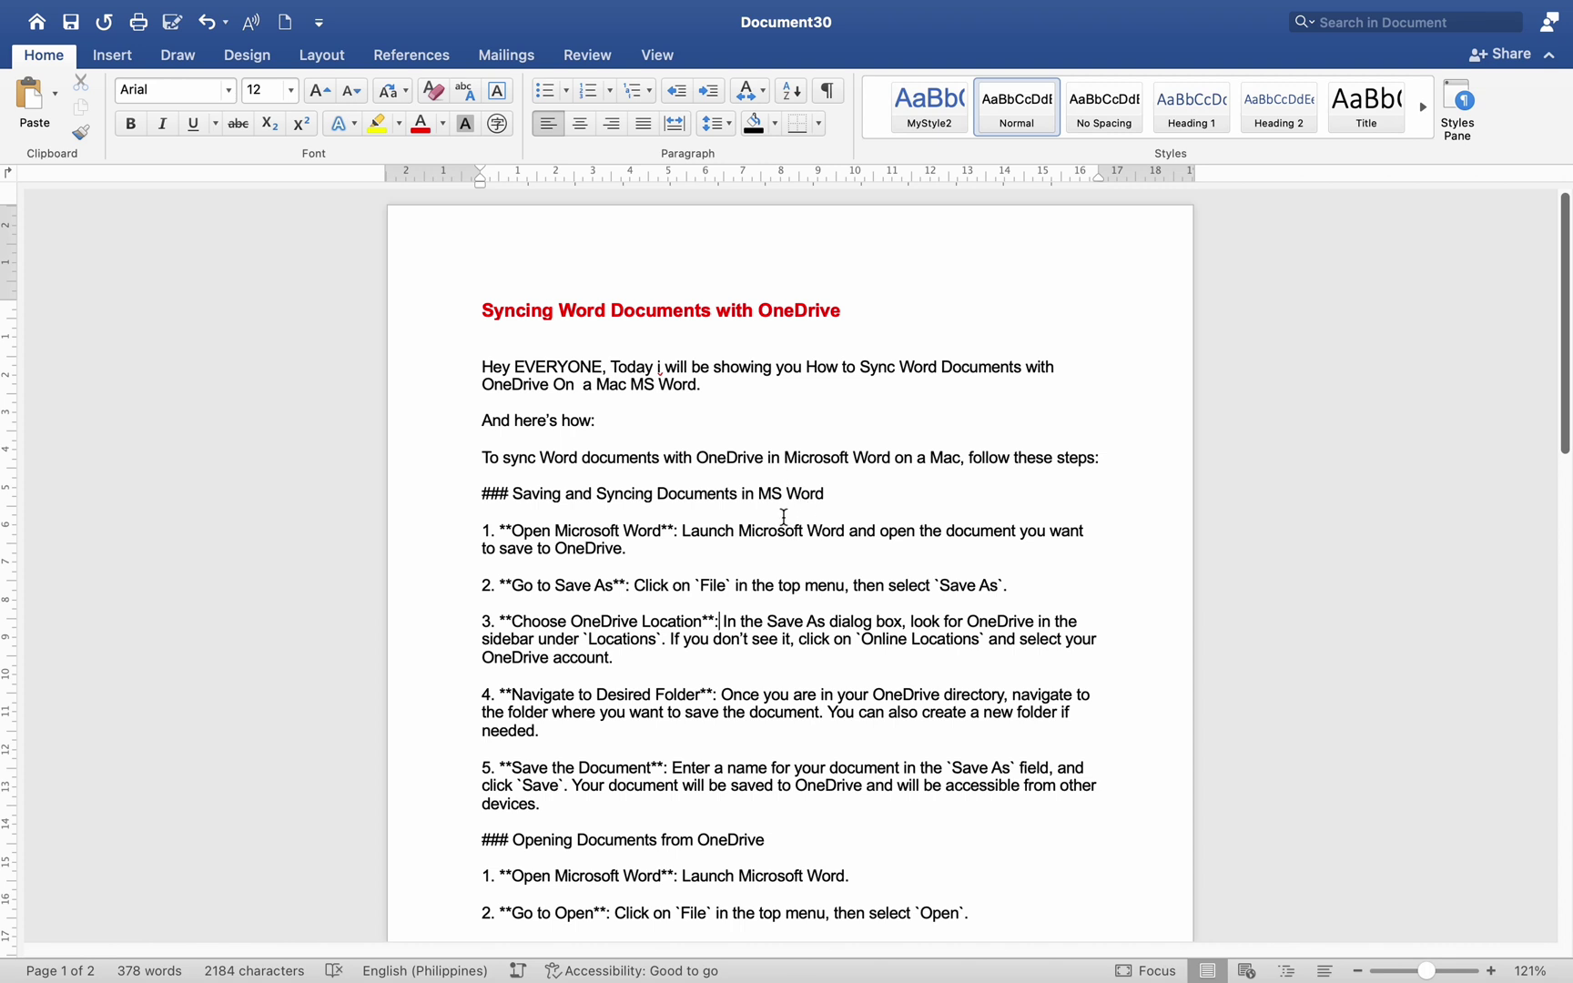
pyautogui.scroll(1, 990, 526)
pyautogui.scroll(-1, 989, 547)
pyautogui.scroll(1, 783, 522)
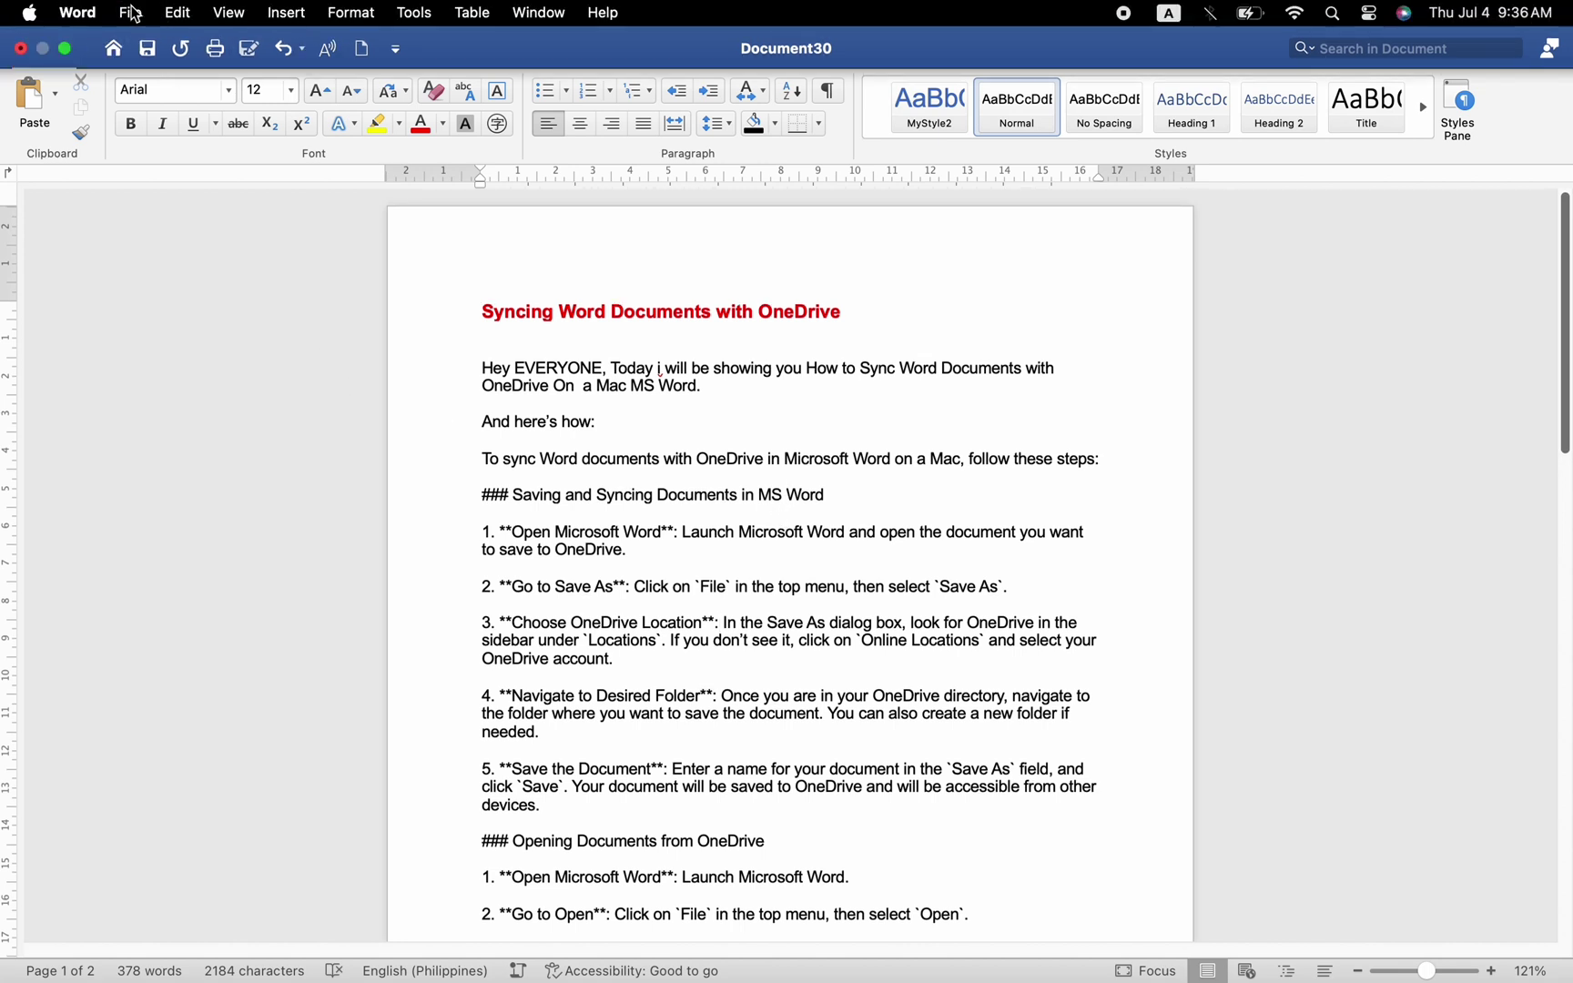
# Step: Save the document as 'Syncing Word Documents with OneDrive' under OneDrive - Personal > Desktop
pyautogui.click(132, 15)
pyautogui.click(177, 202)
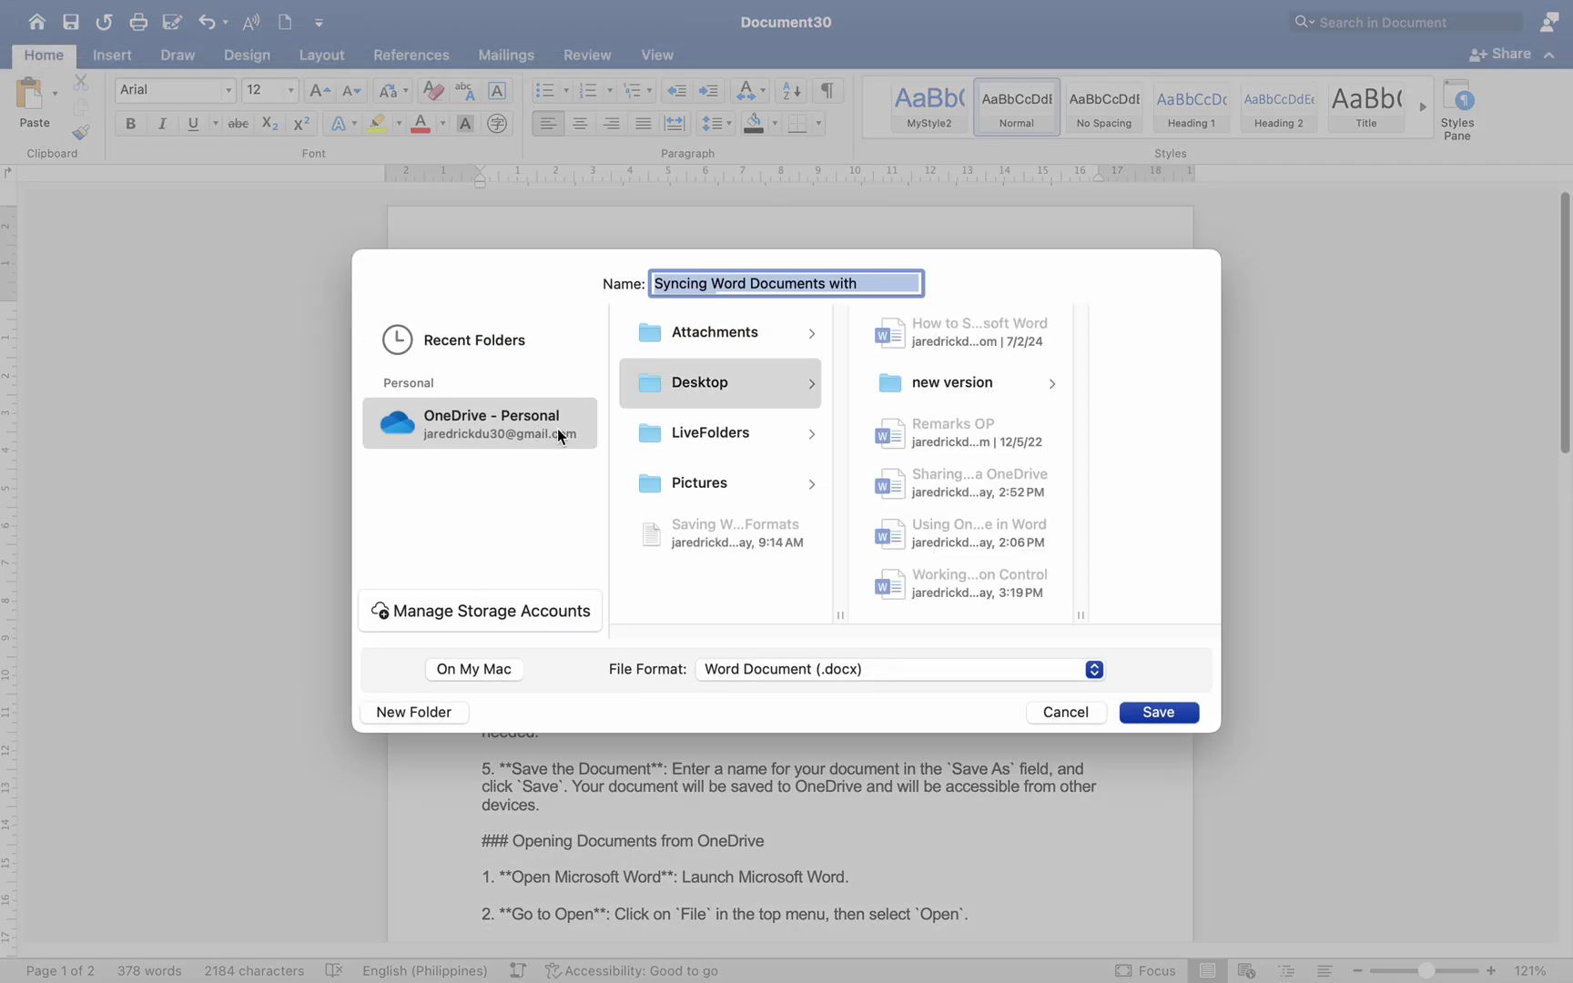
pyautogui.click(536, 435)
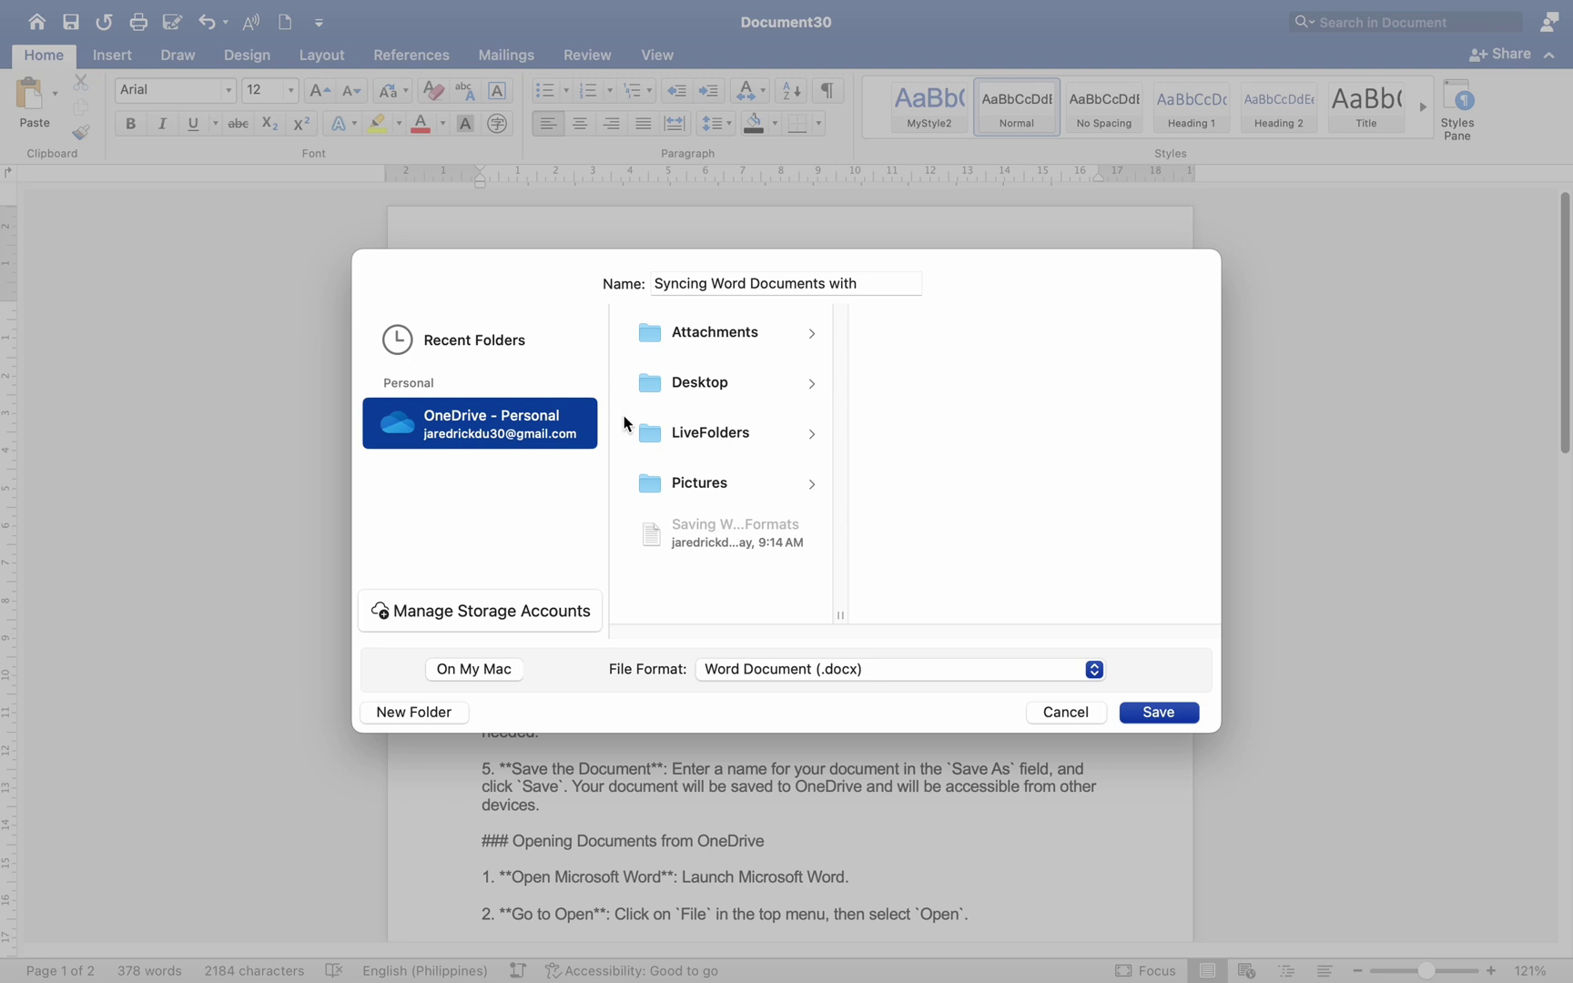
pyautogui.click(672, 396)
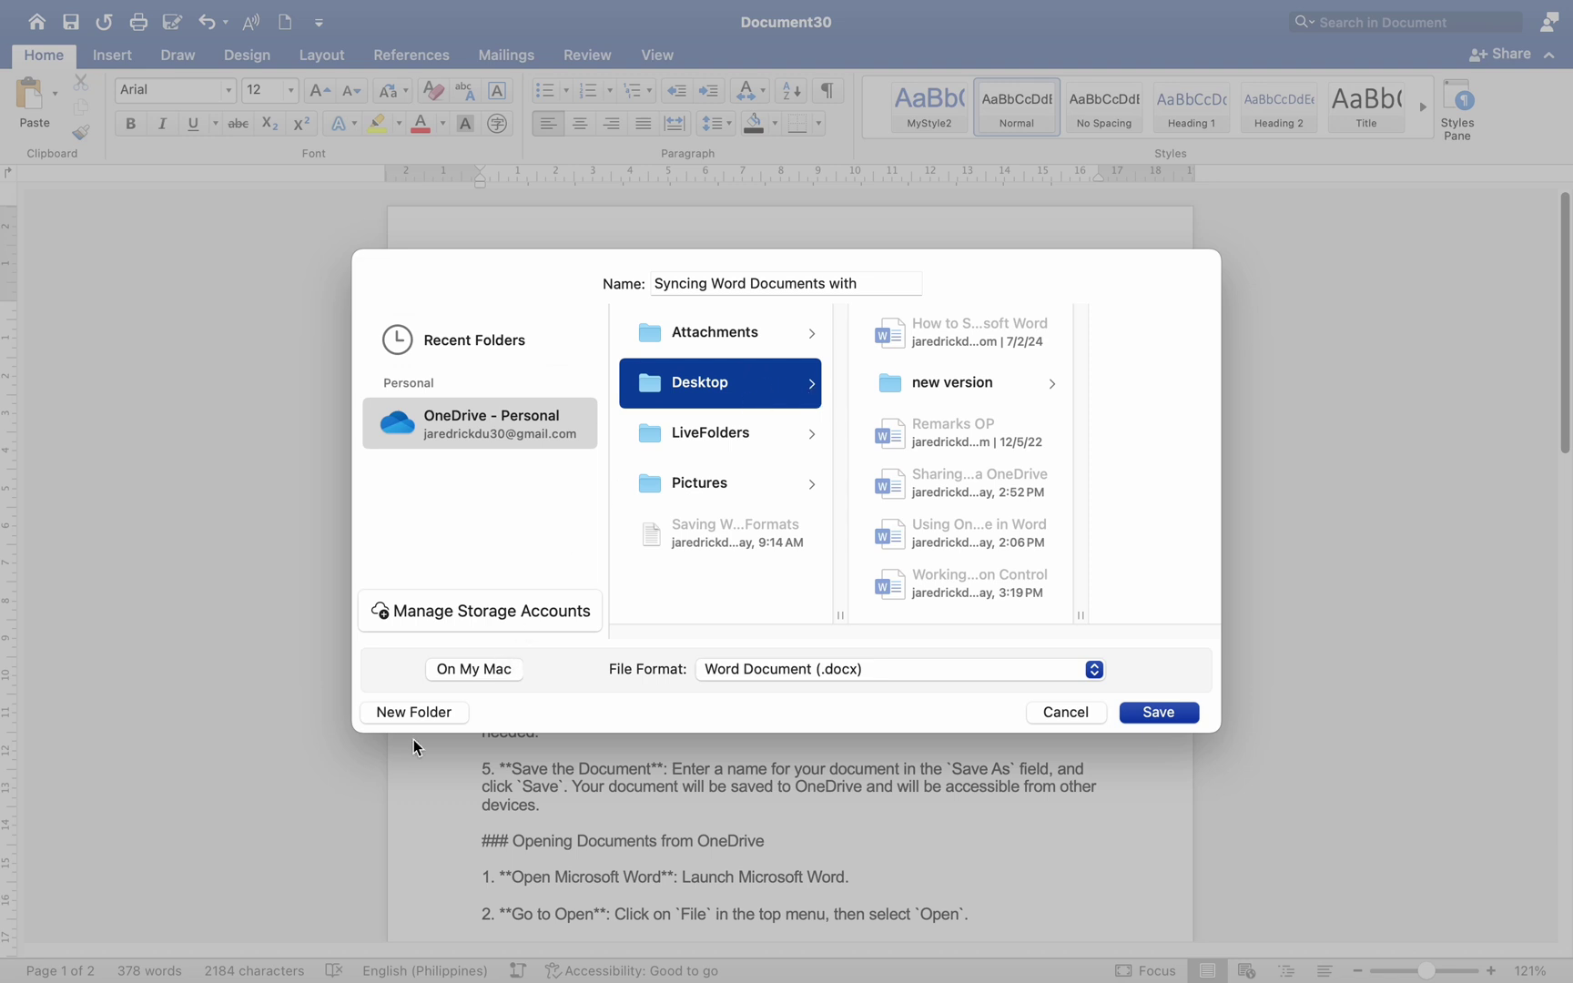
pyautogui.click(737, 283)
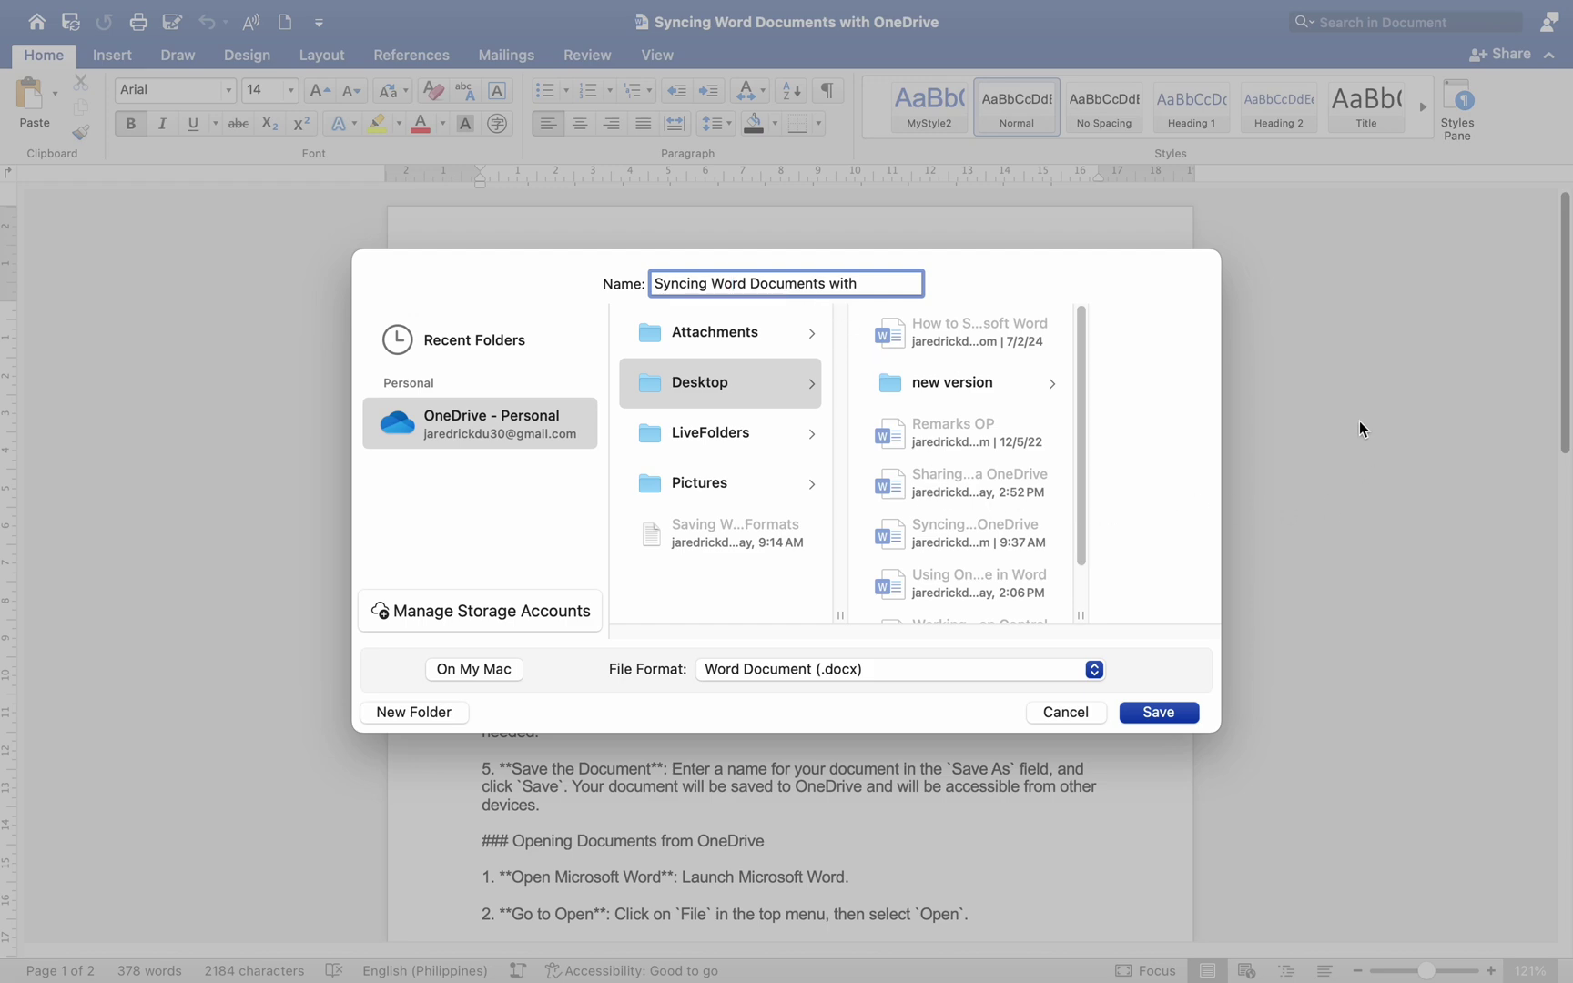
# Step: Dismiss the save window to get back to Word's new-document gallery
pyautogui.click(1157, 714)
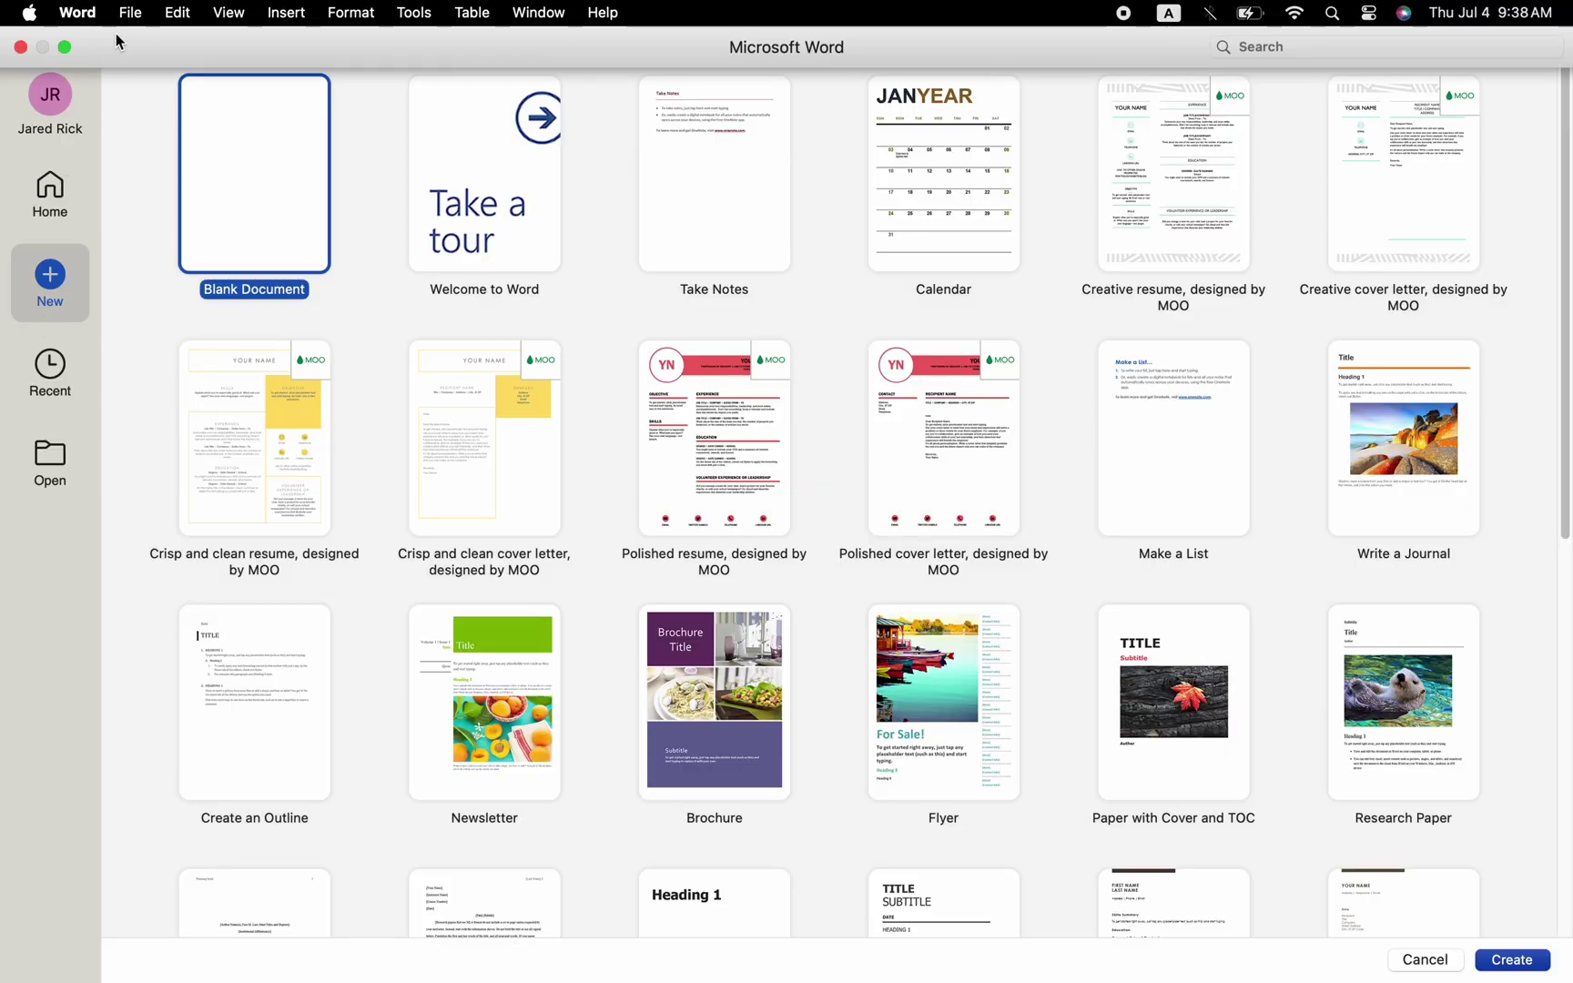
# Step: Pick 'Syncing Word Documents with OneDrive' from the recent documents list and open it
pyautogui.click(129, 13)
pyautogui.click(142, 95)
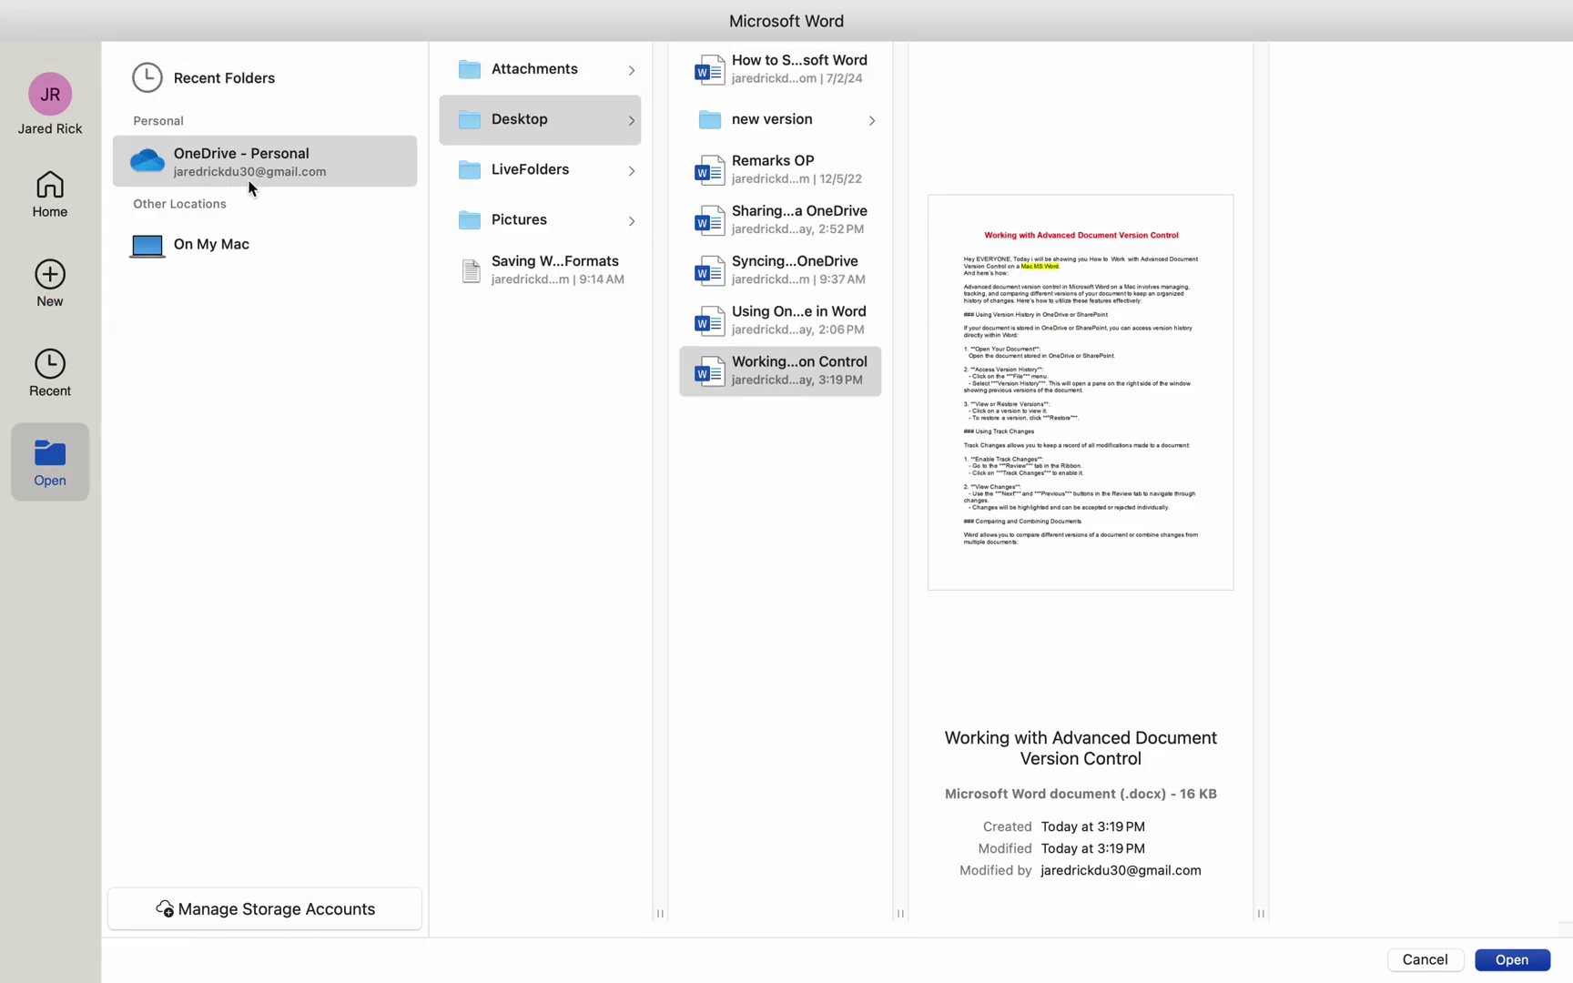
pyautogui.press('Up')
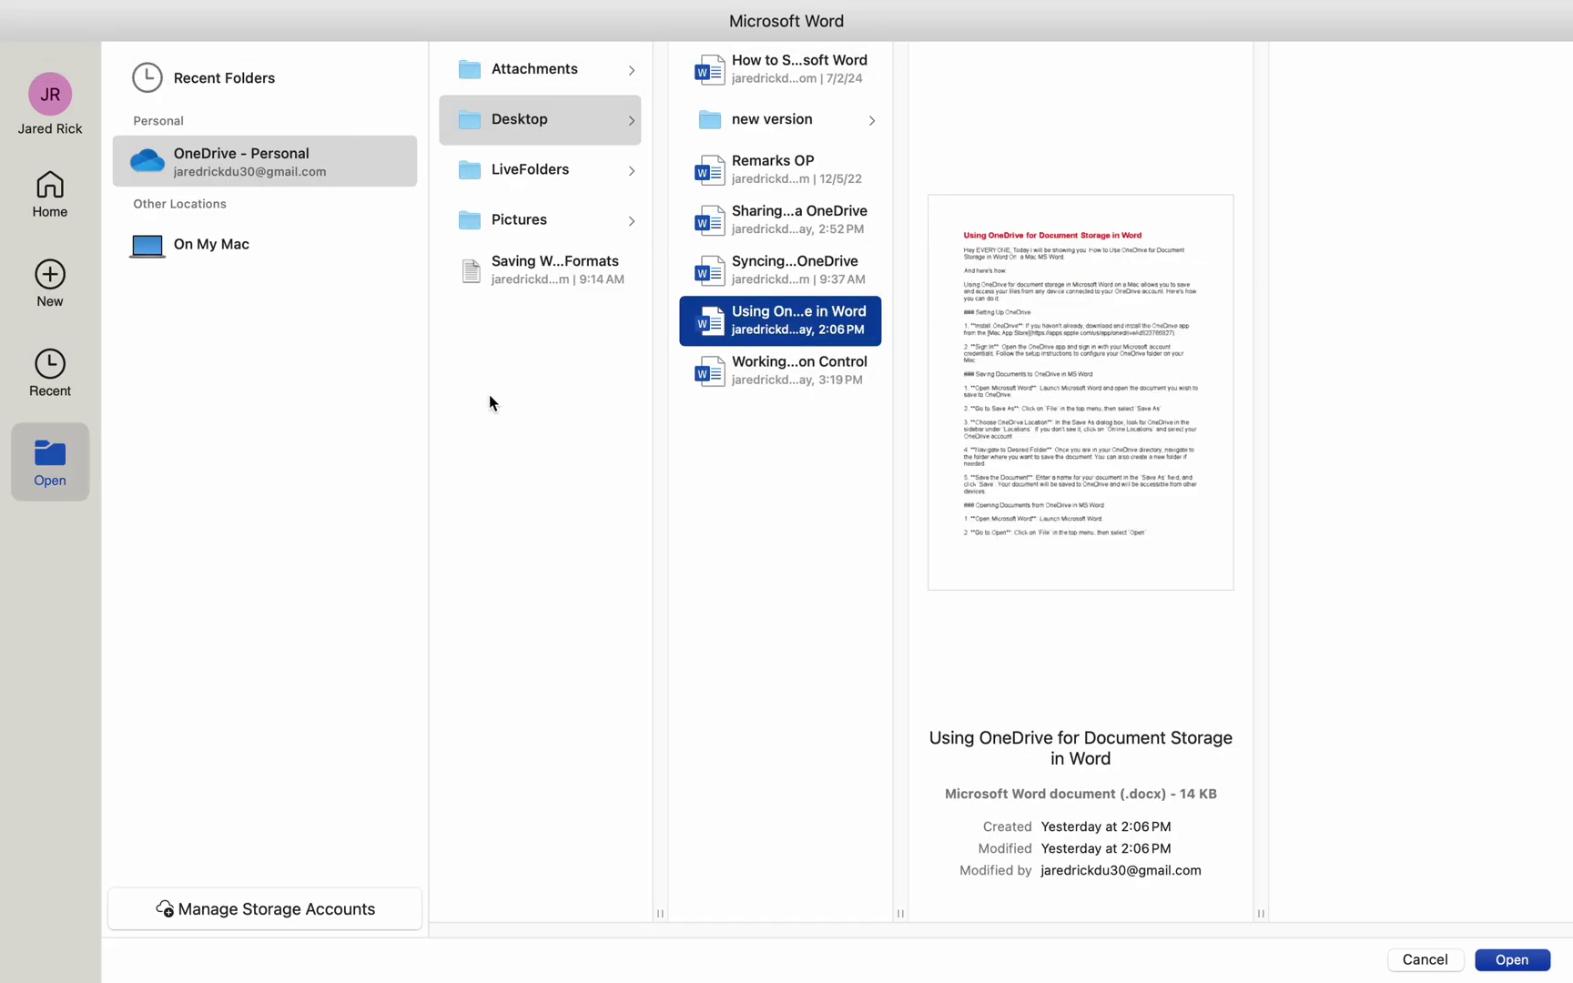
pyautogui.click(785, 268)
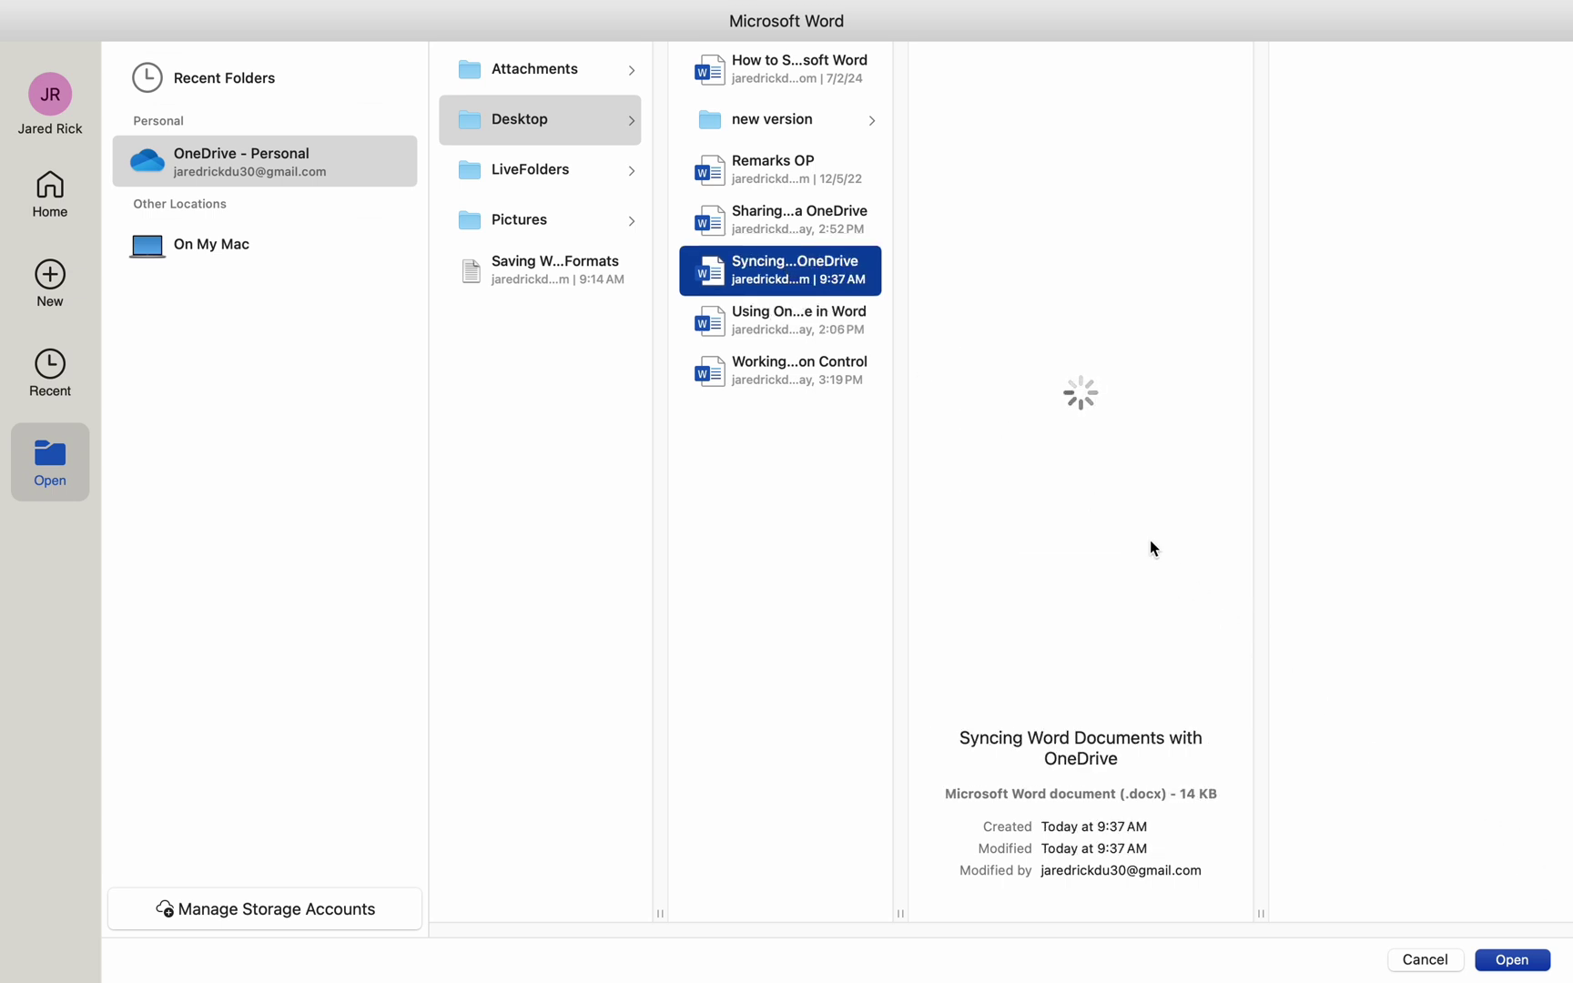
pyautogui.press('Down')
pyautogui.click(784, 265)
pyautogui.click(1524, 964)
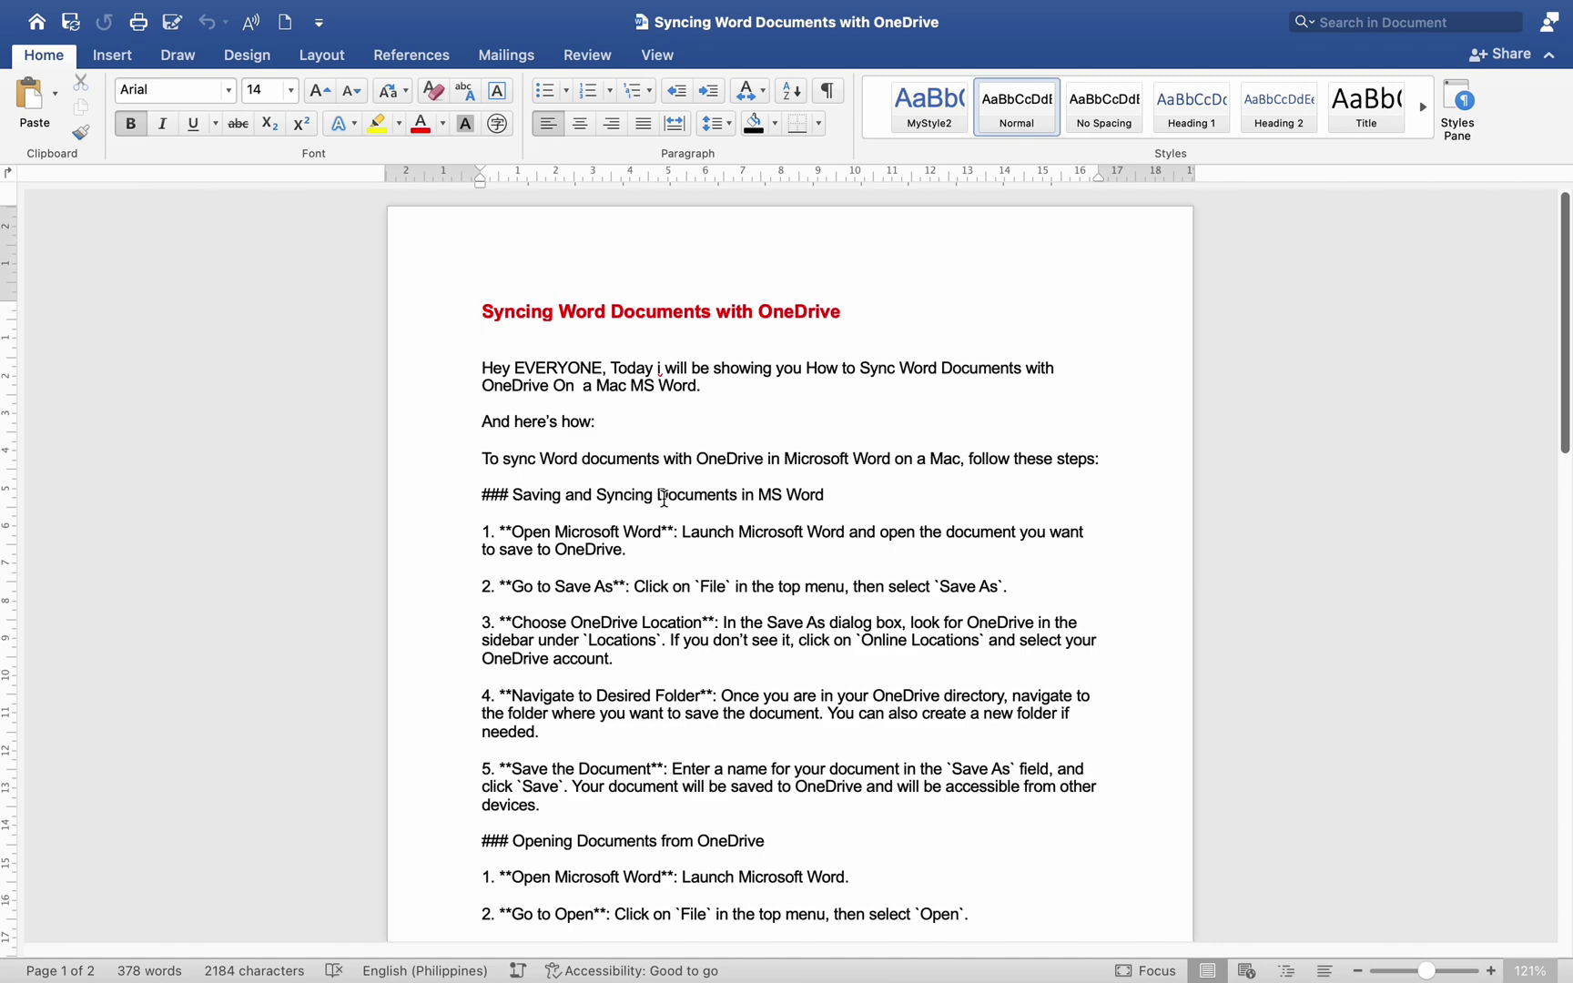
# Step: Confirm in Save As that the file sits in the OneDrive - Personal Desktop folder
pyautogui.click(131, 11)
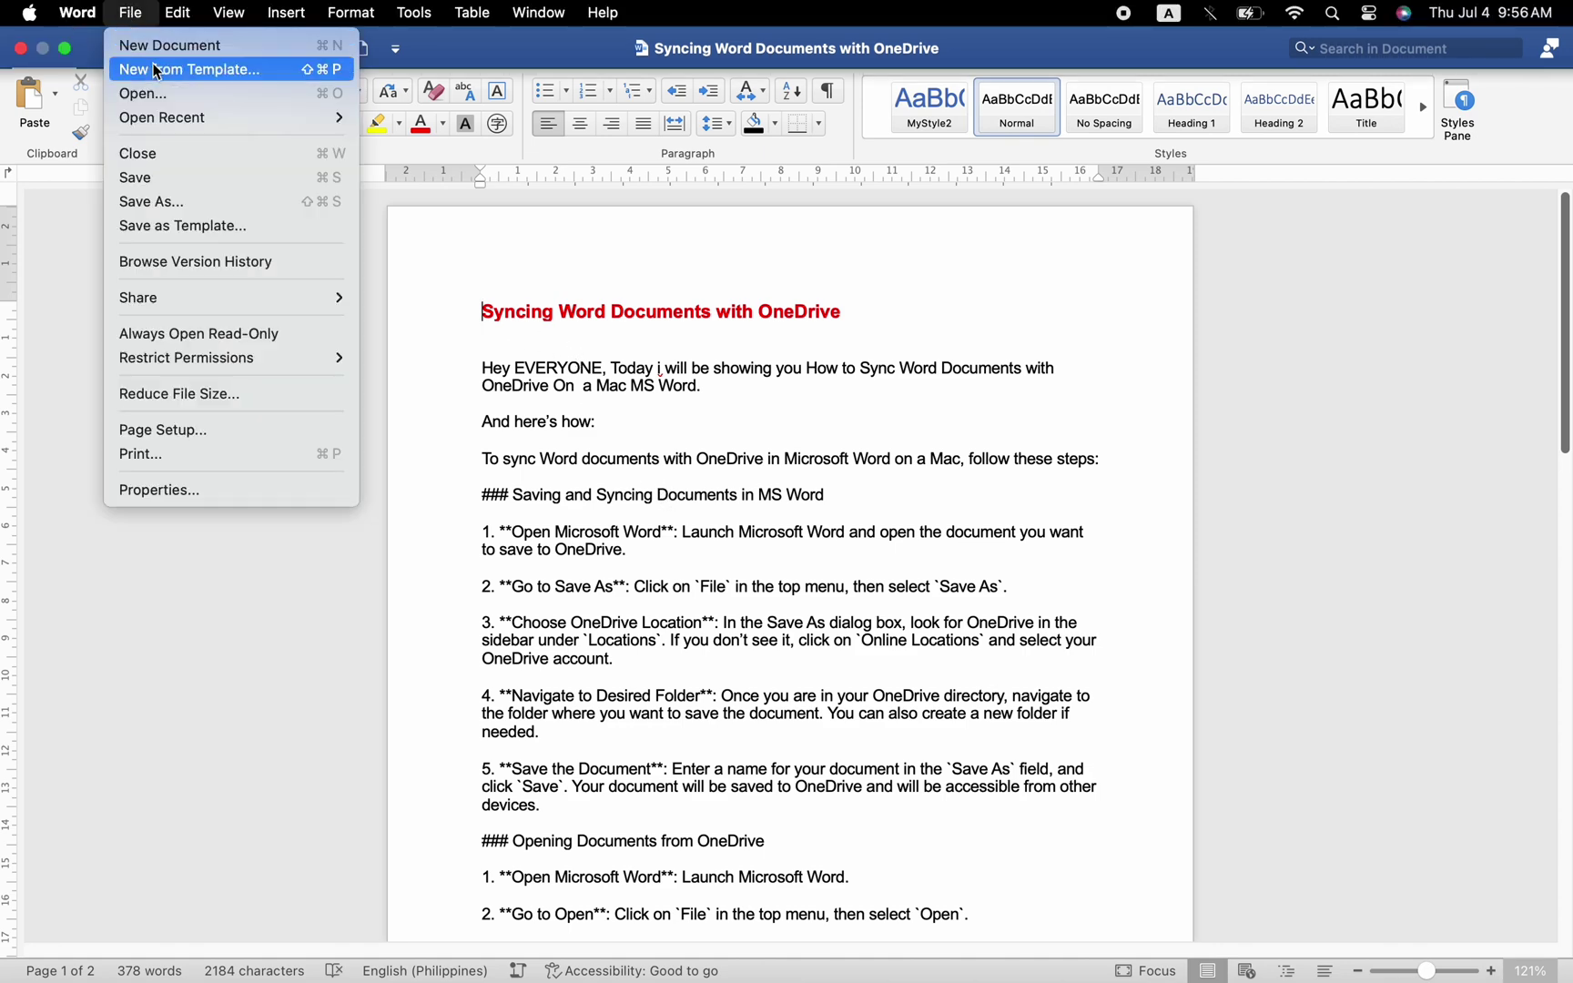
pyautogui.click(178, 201)
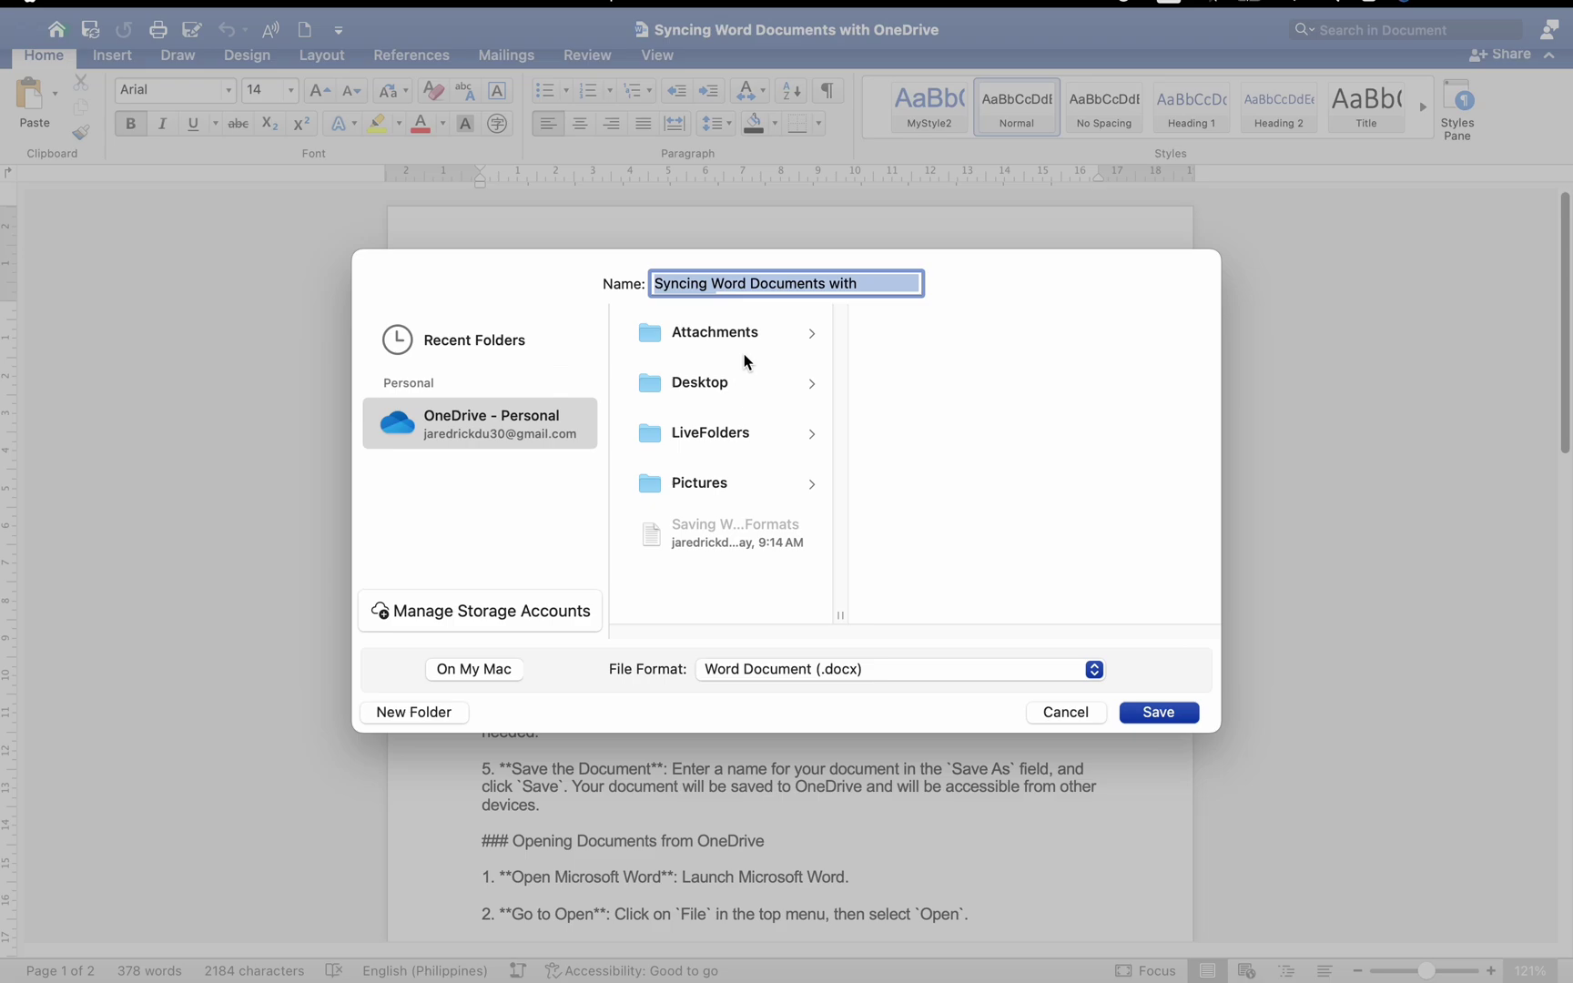
pyautogui.click(712, 382)
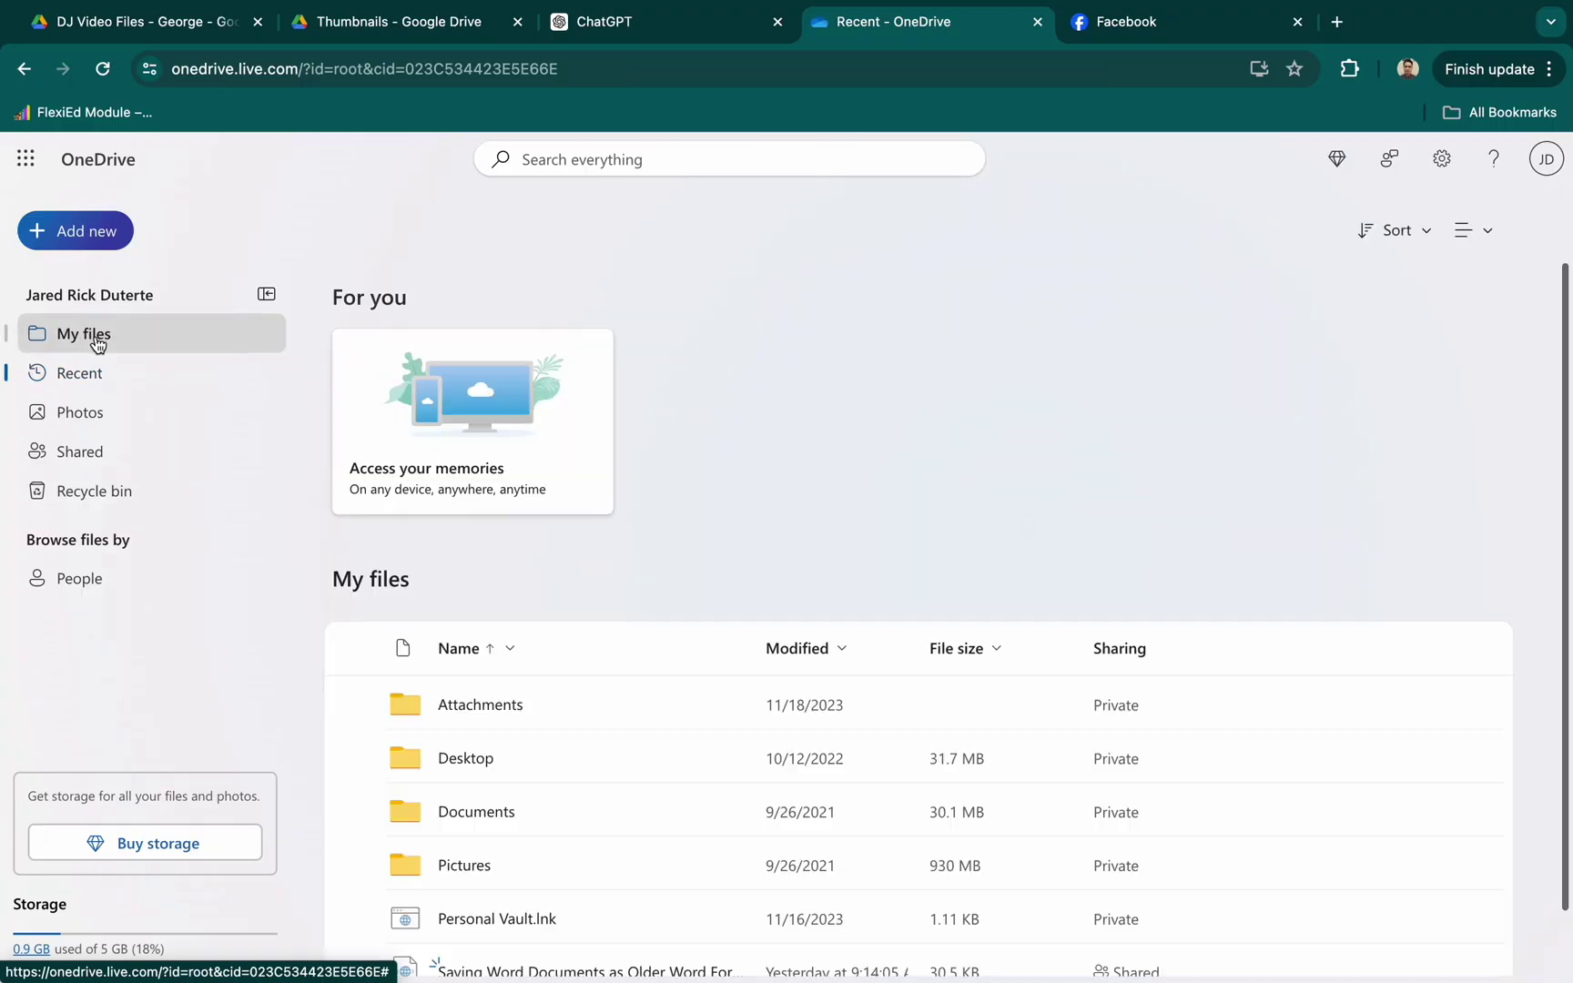
# Step: Go to My files > Desktop and select the 'Syncing Word Documents with OneDrive' file
pyautogui.click(95, 344)
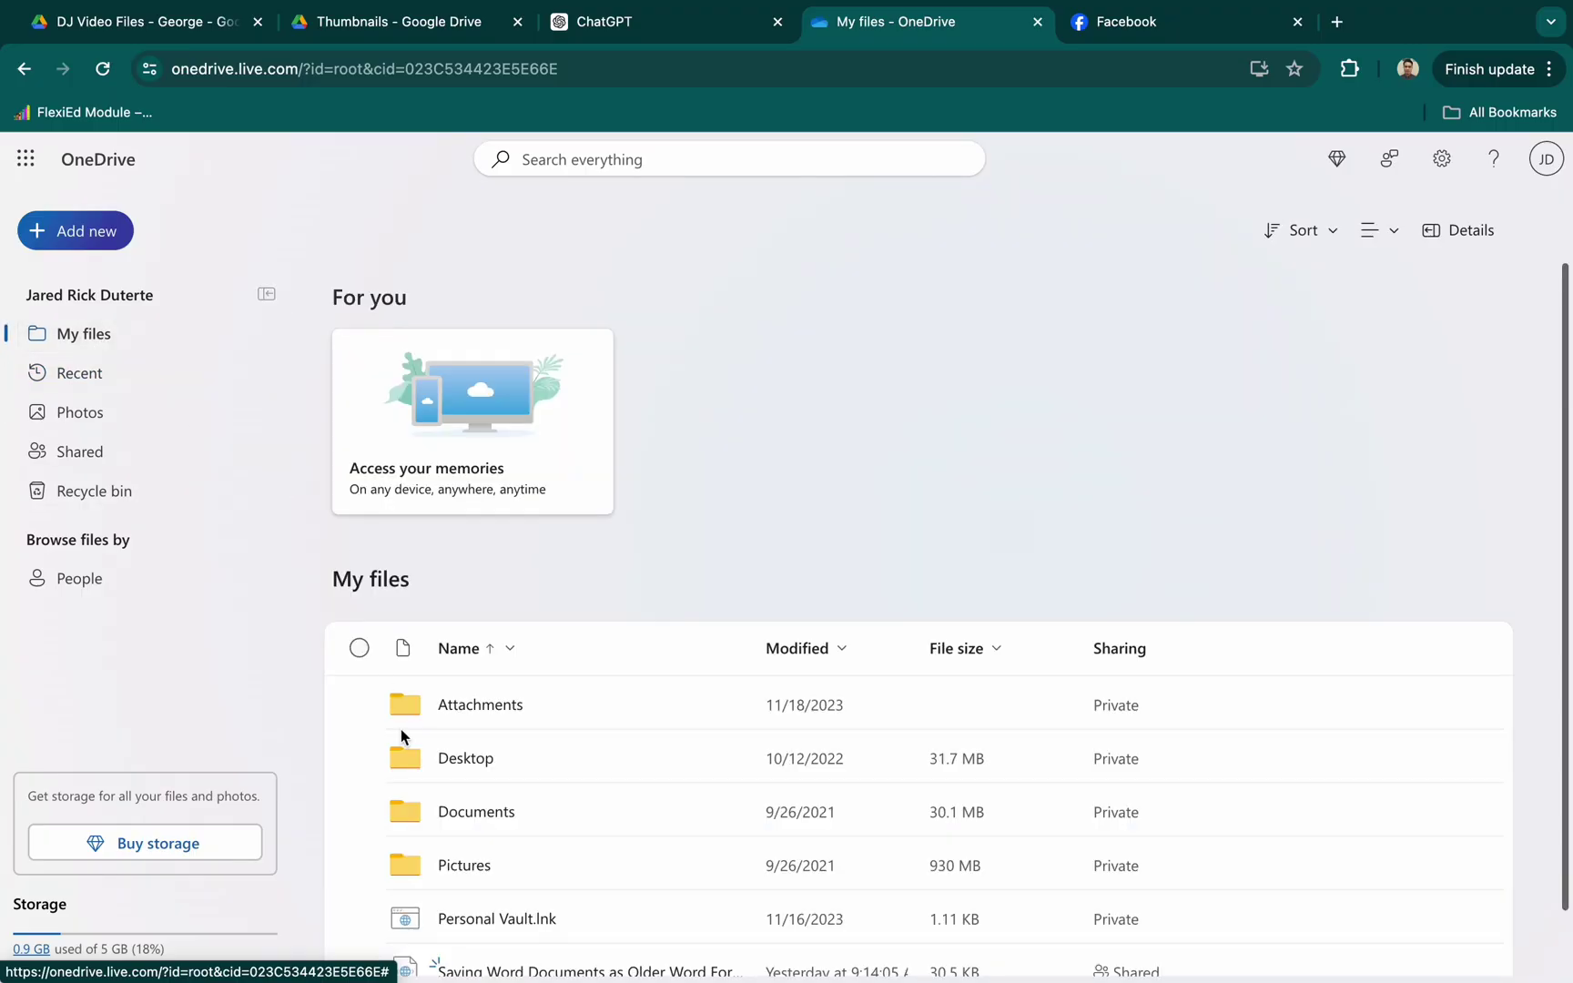
pyautogui.scroll(-1, 467, 762)
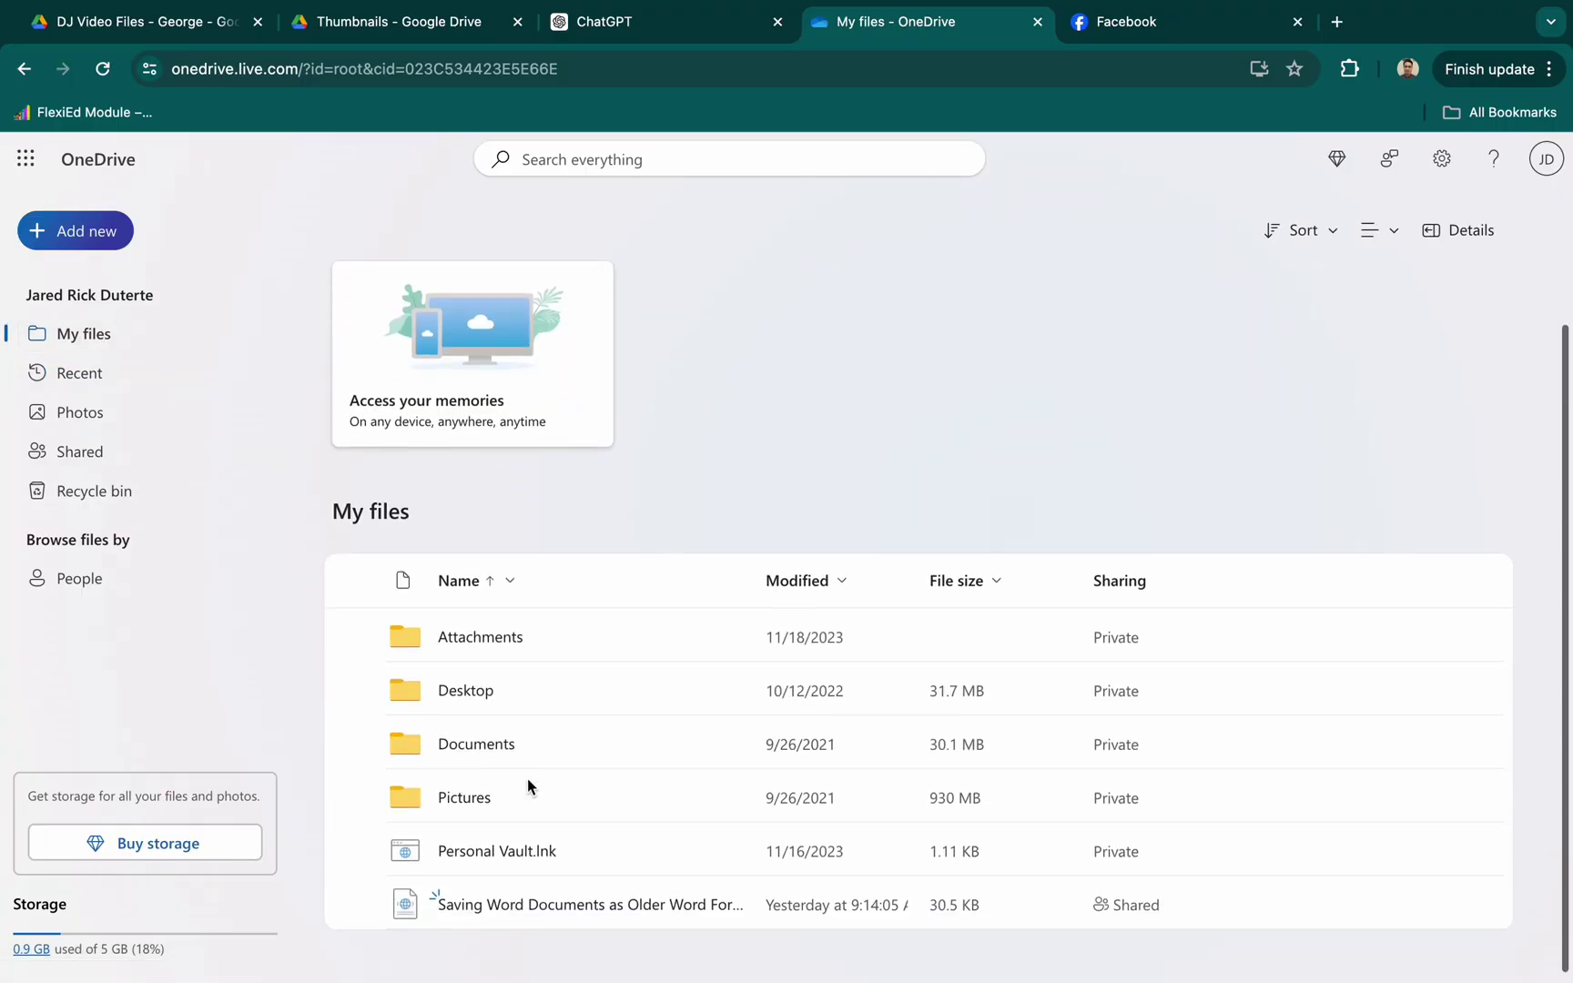
pyautogui.click(445, 698)
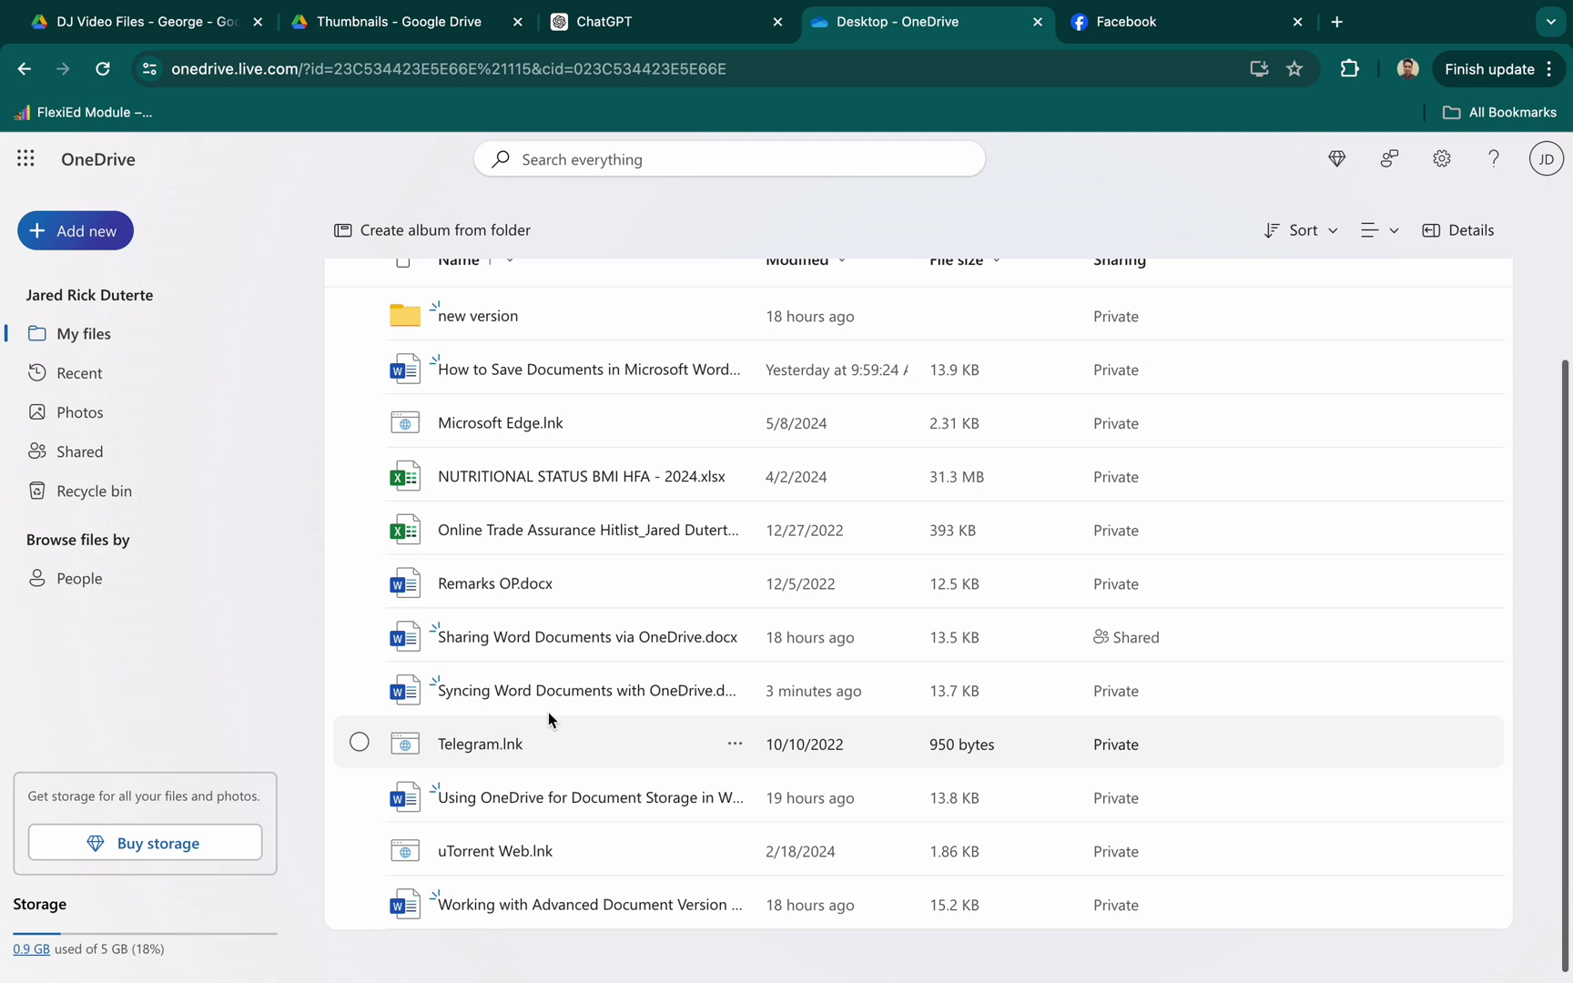
pyautogui.click(360, 690)
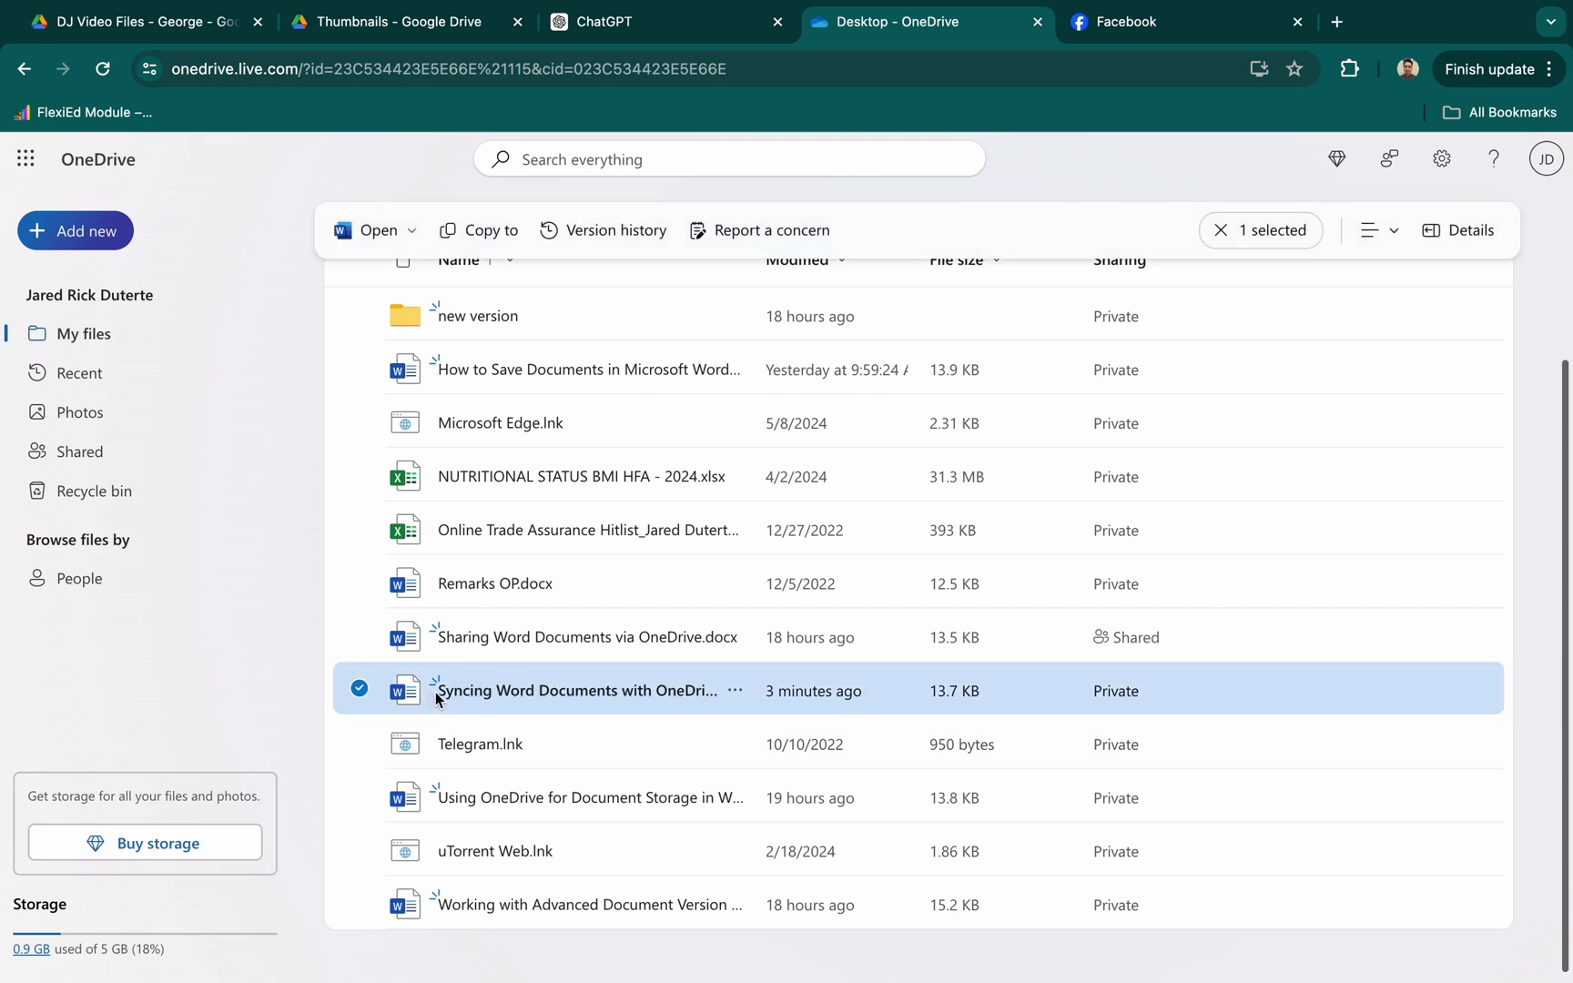